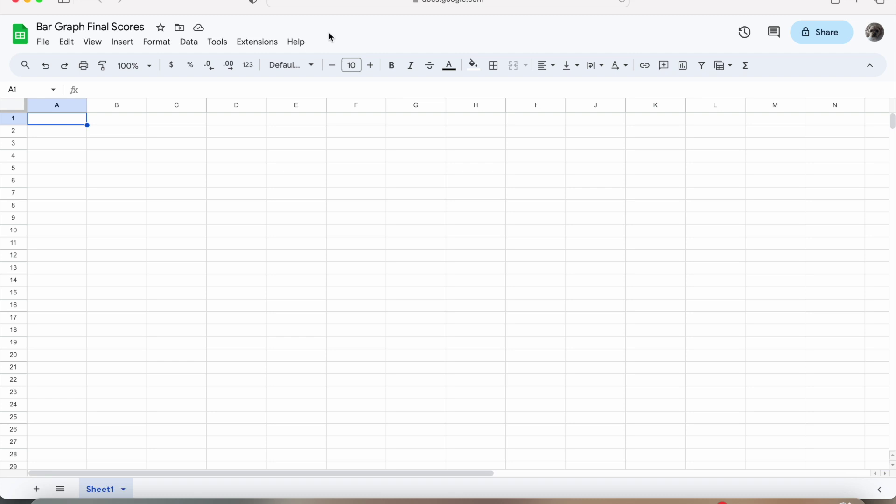
Enter the column headers Team Names, Team 1 Score and Team 2 Score in cells A1, B1 and C1
double_click(65, 120)
text(Team Names)
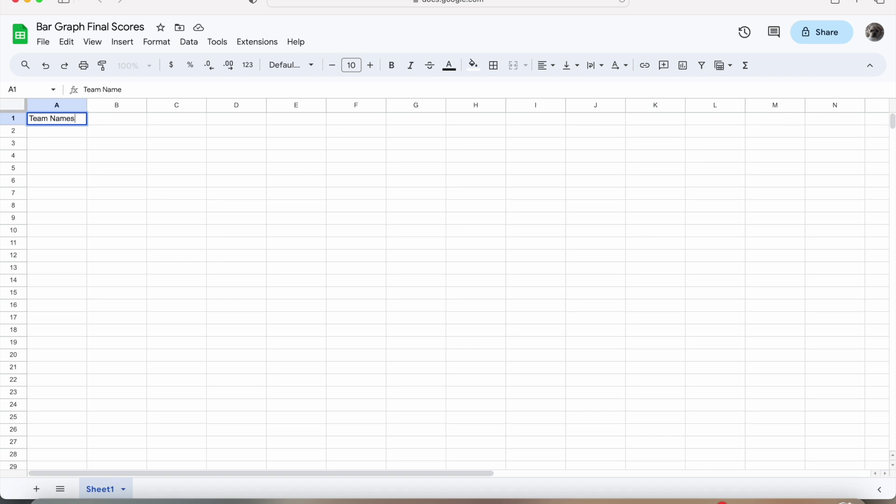
key(Return)
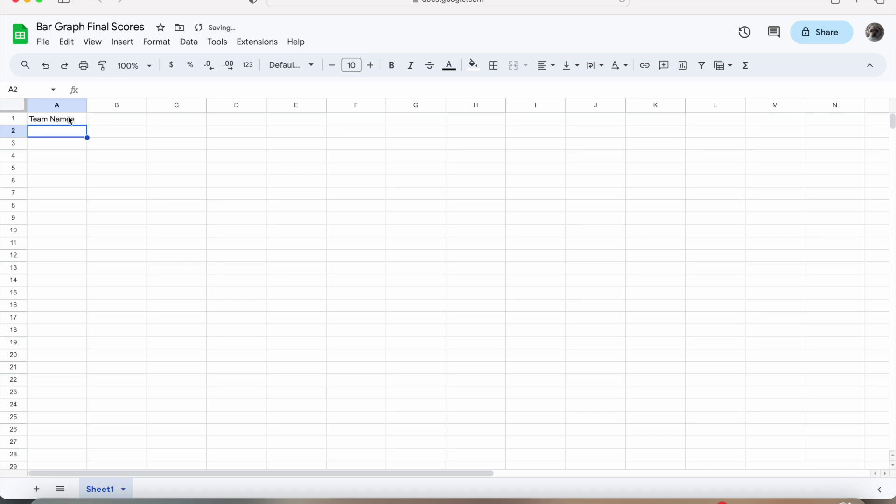
click(123, 121)
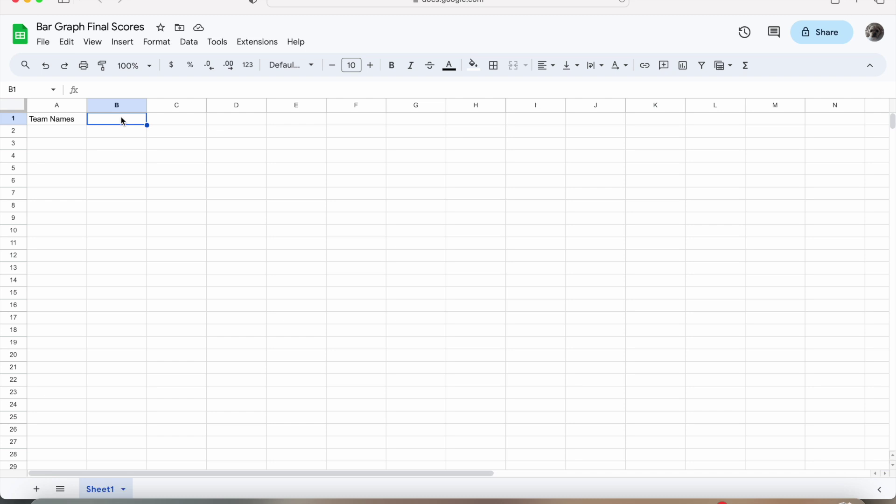
text(Team 1 Score)
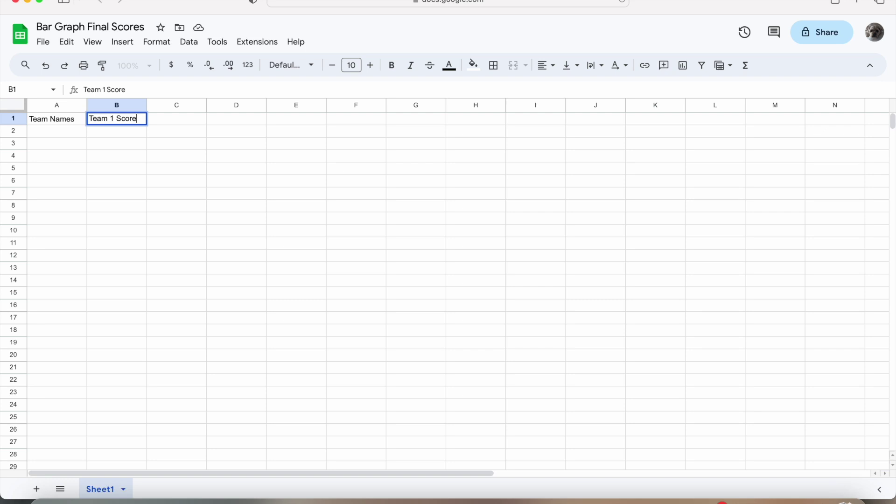
key(Return)
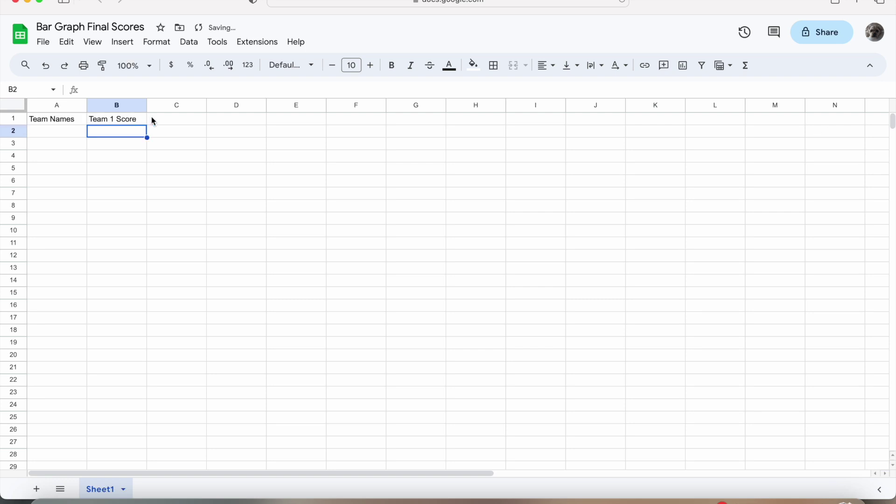
click(172, 122)
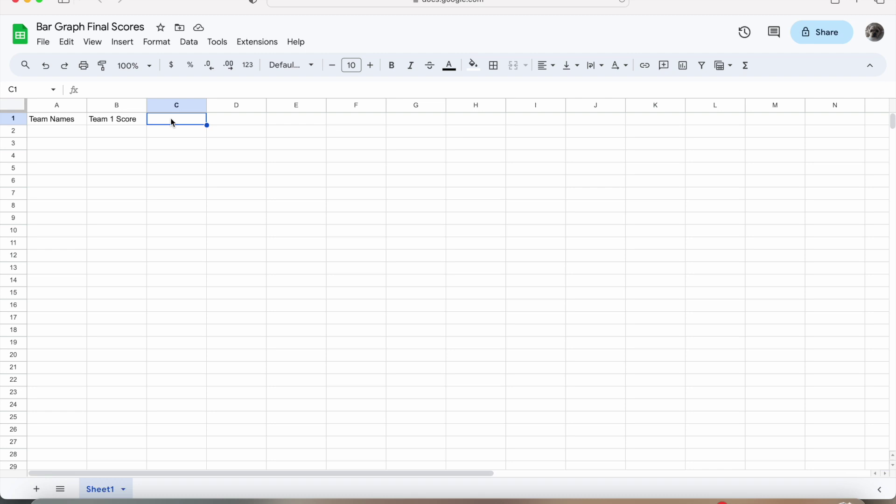
text(Team 2 Score)
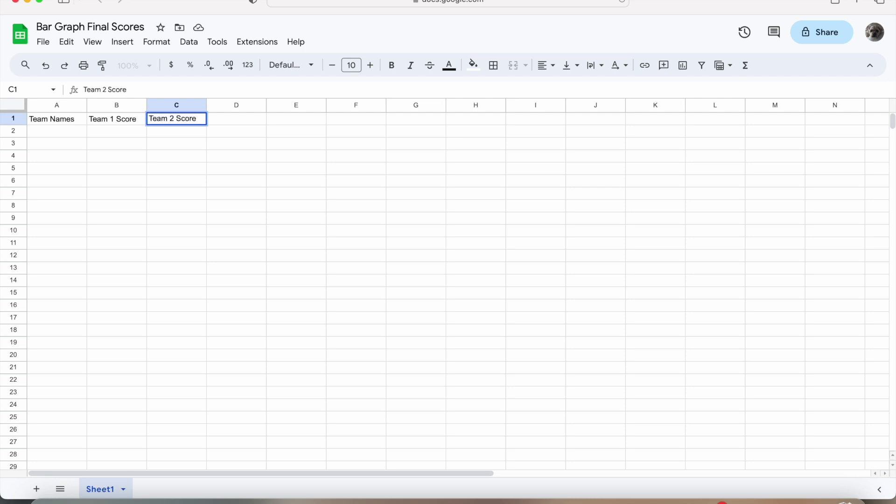
key(Return)
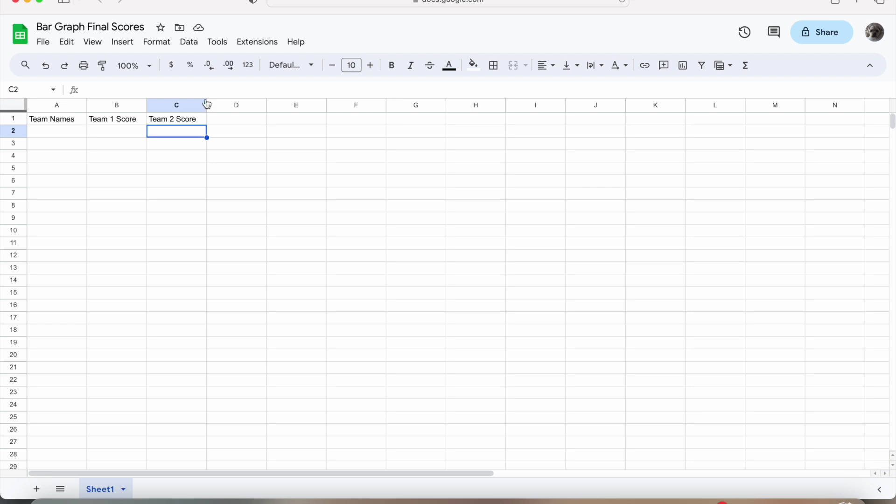
Search the web in a new browser tab for "final scores of football games" and open the Cowboys vs Chargers game details
click(857, 2)
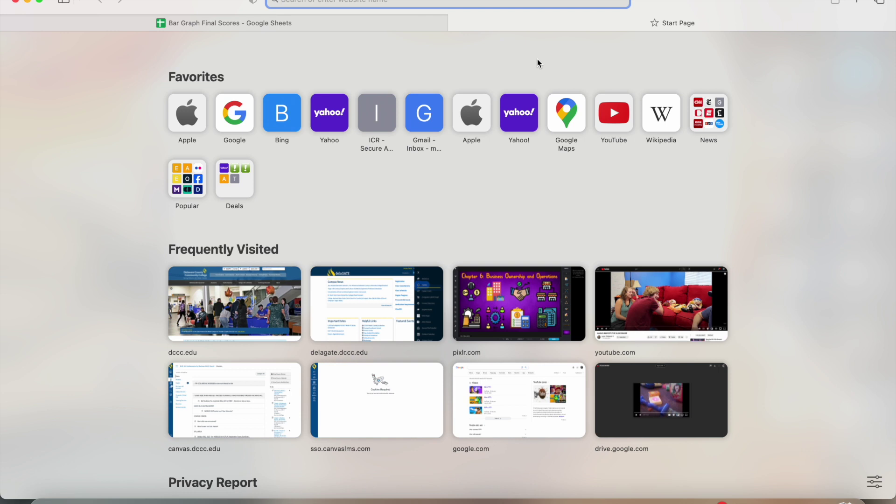
text(final scores of )
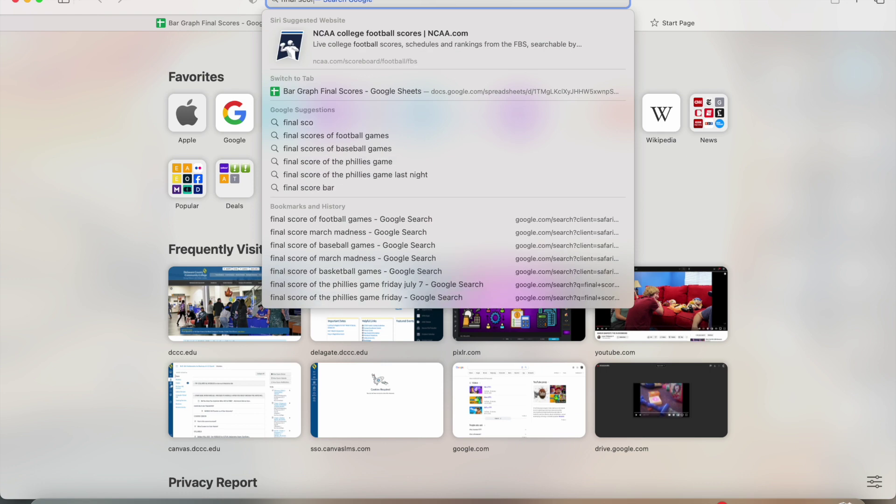
text(fo)
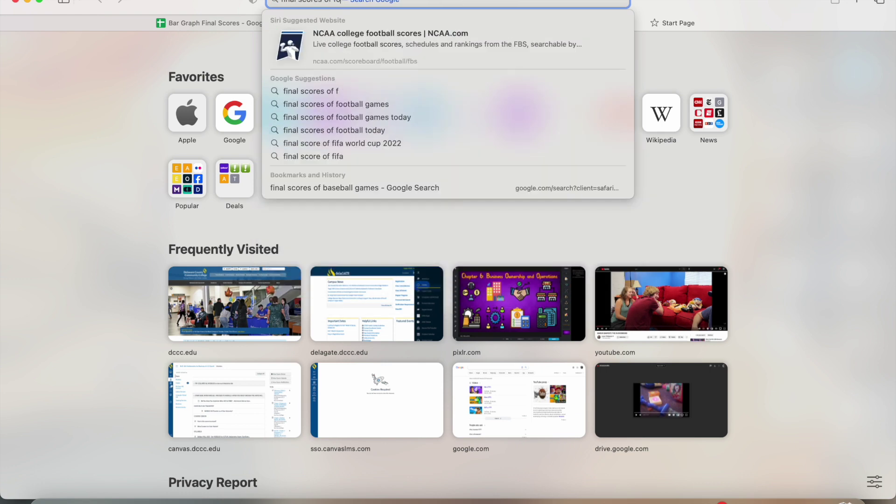
text(otball games)
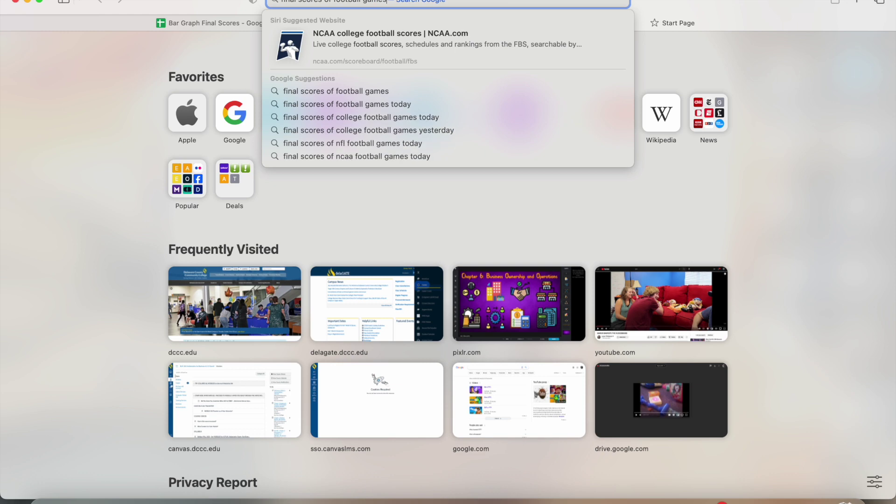
key(Return)
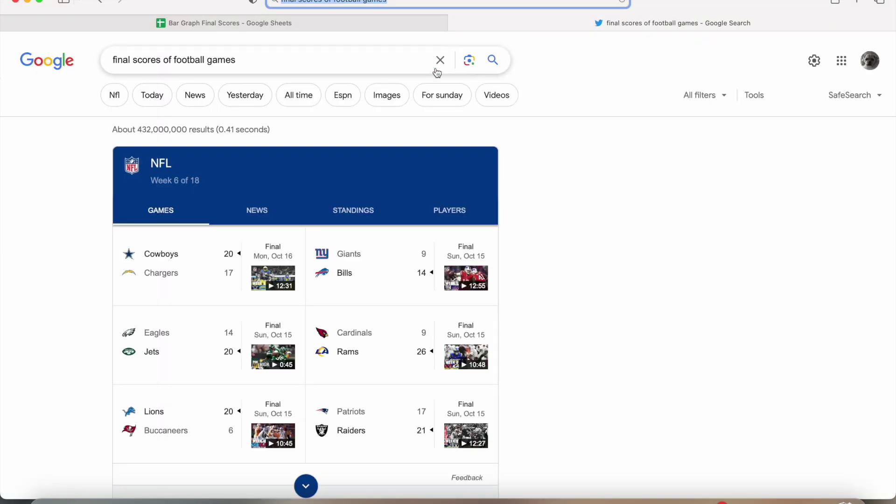
click(197, 264)
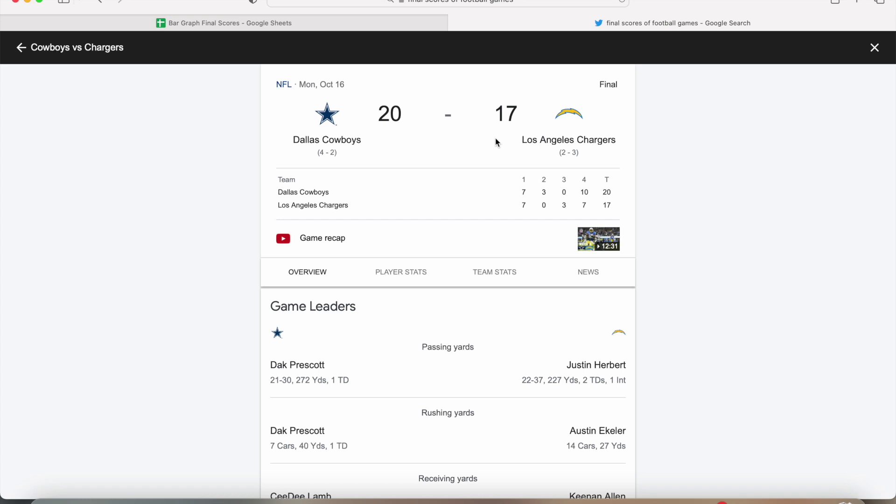
Back in the Google Sheets spreadsheet, enter "Dallas Cowboys Vs. Los Angeles Chargers" in cell A2 and fit column A to its contents
click(358, 24)
click(59, 151)
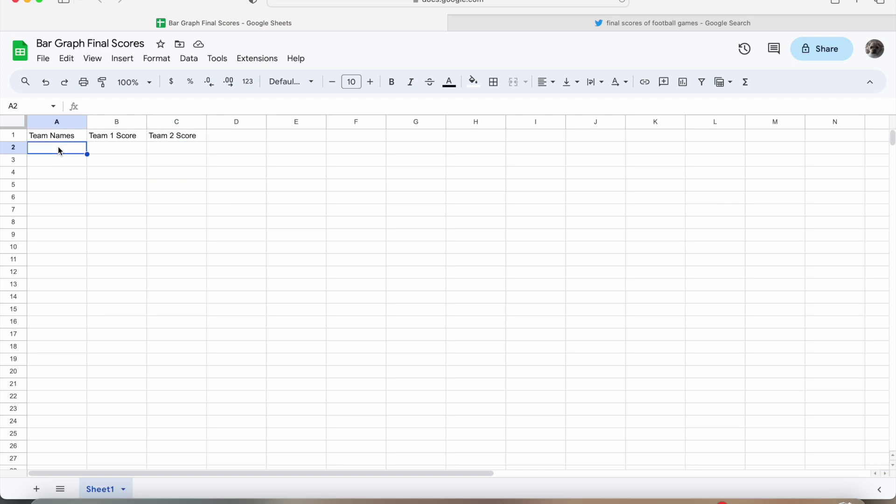
double_click(59, 150)
text(Dallas Cowboys Vs. Los ang)
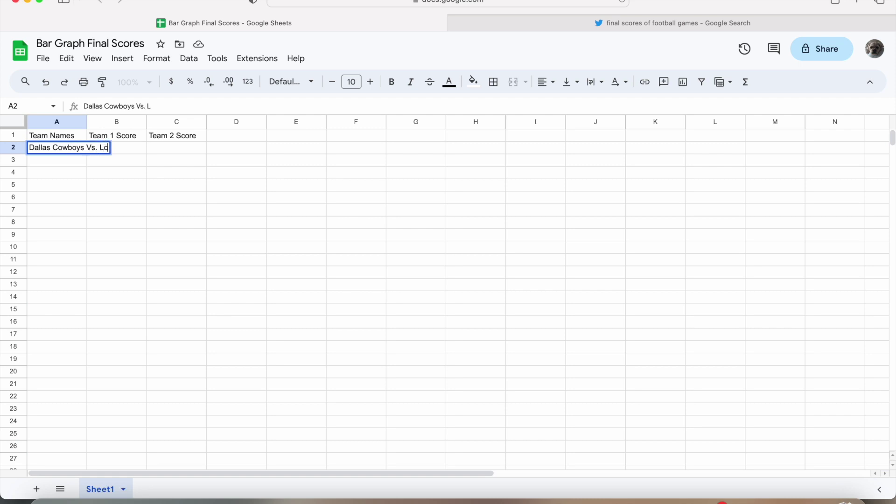
key(BackSpace)
key(BackSpace)
key(BackSpace)
text(Angeles )
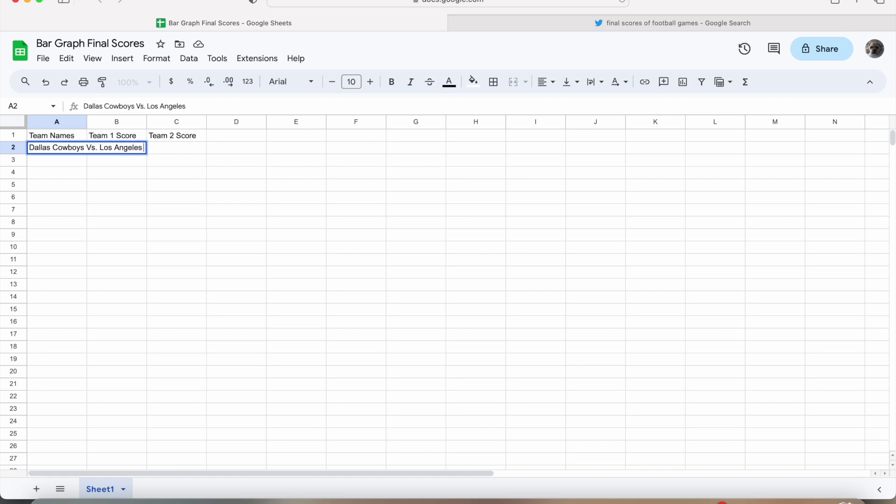
text(Chargers)
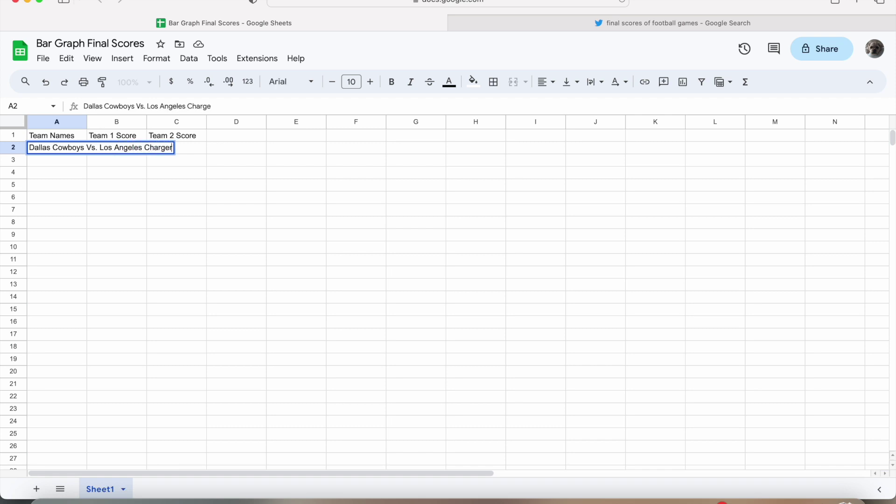
key(Return)
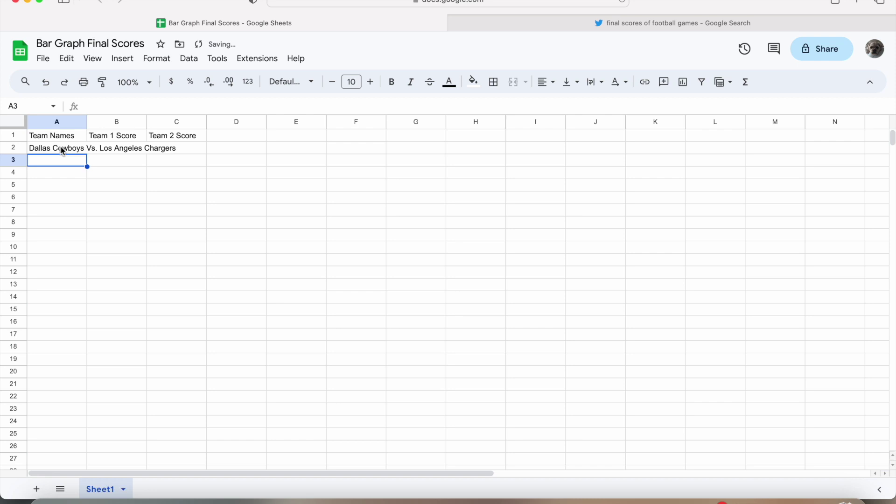
double_click(86, 122)
Enter the Cowboys–Chargers scores in row 2: 20 under Team 1 Score and 17 under Team 2 Score
click(205, 148)
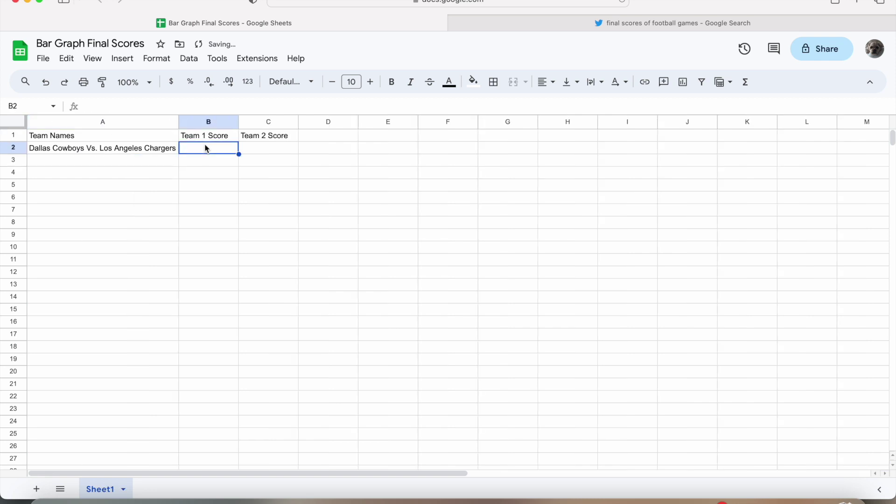
double_click(208, 149)
text(20)
key(Return)
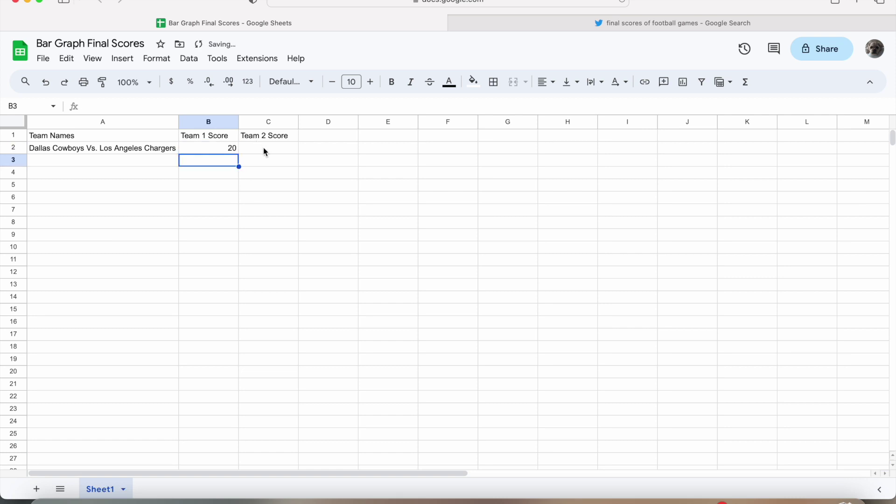
click(263, 148)
text(17)
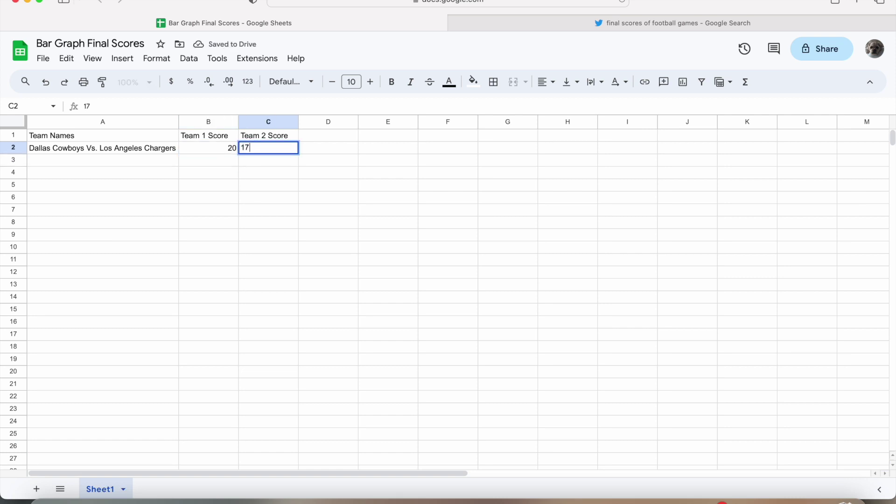
key(Return)
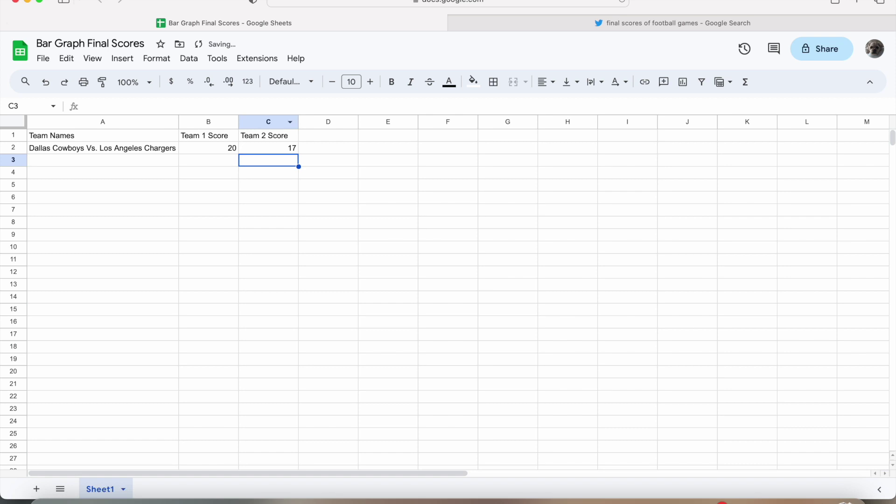
In the other browser tab, search for "final scores of march madness" and open the NCAA Basketball Scores for March Madness page
click(577, 20)
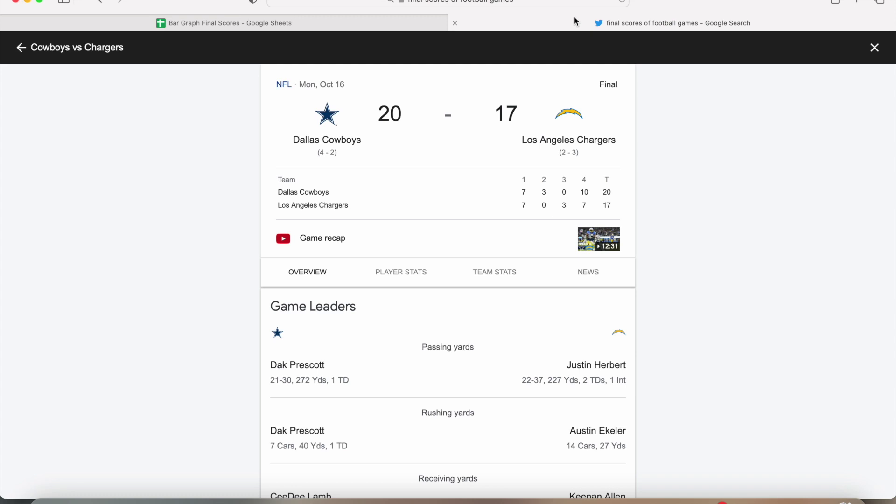
click(554, 2)
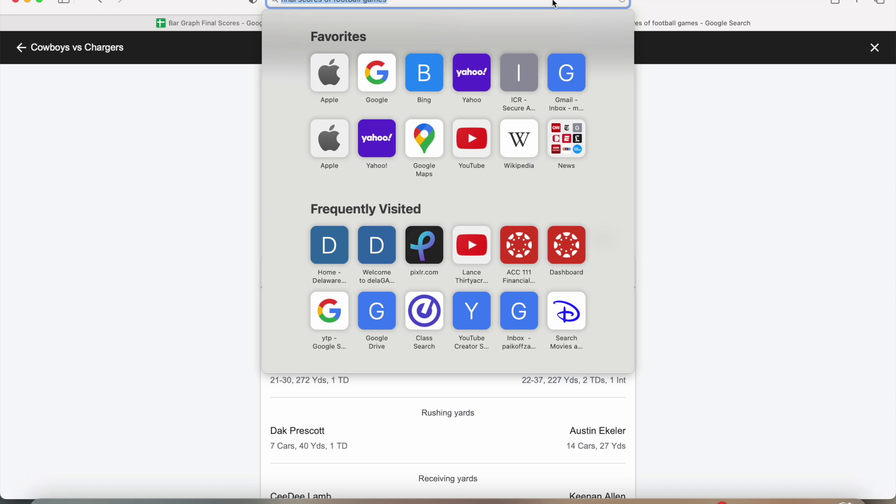
text(final s)
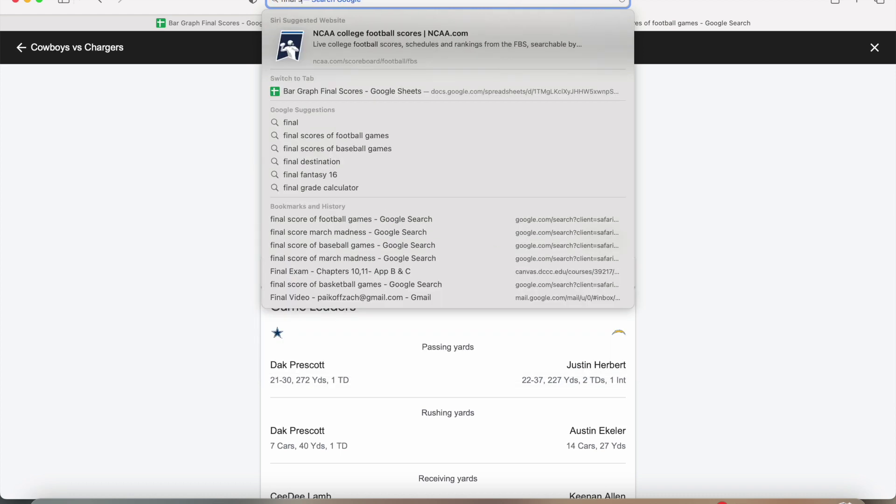
text(cores of )
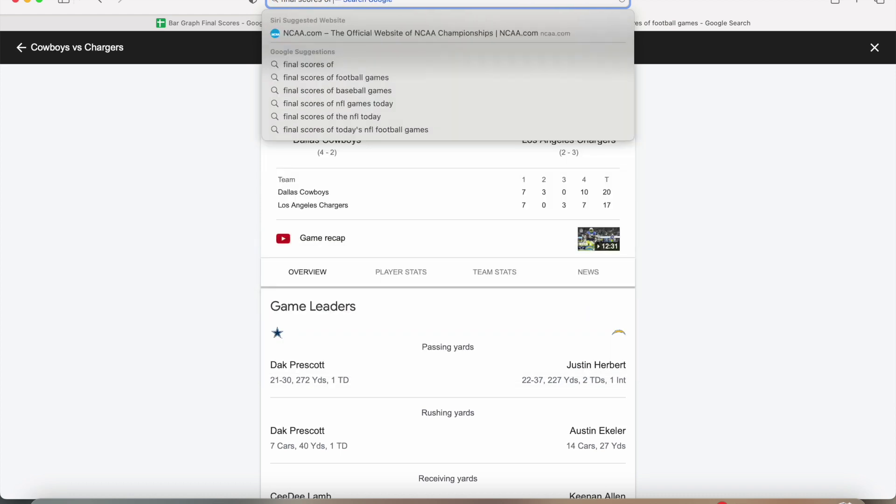
text(march madness)
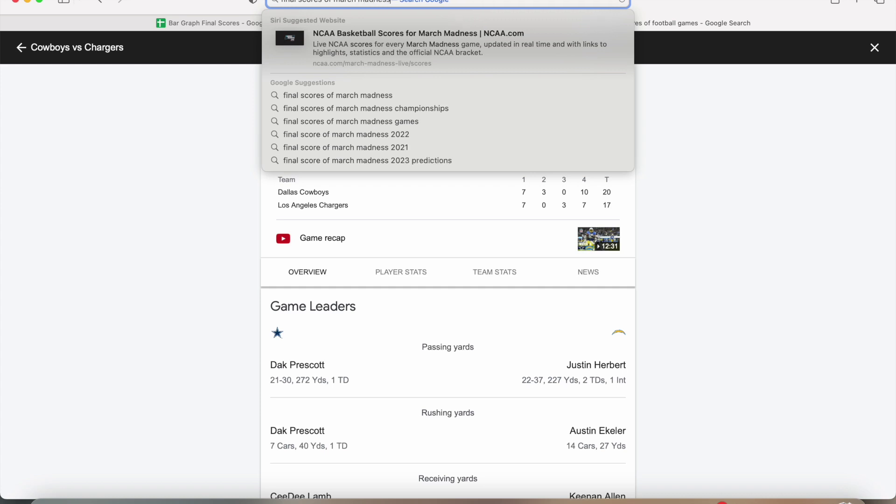
key(Return)
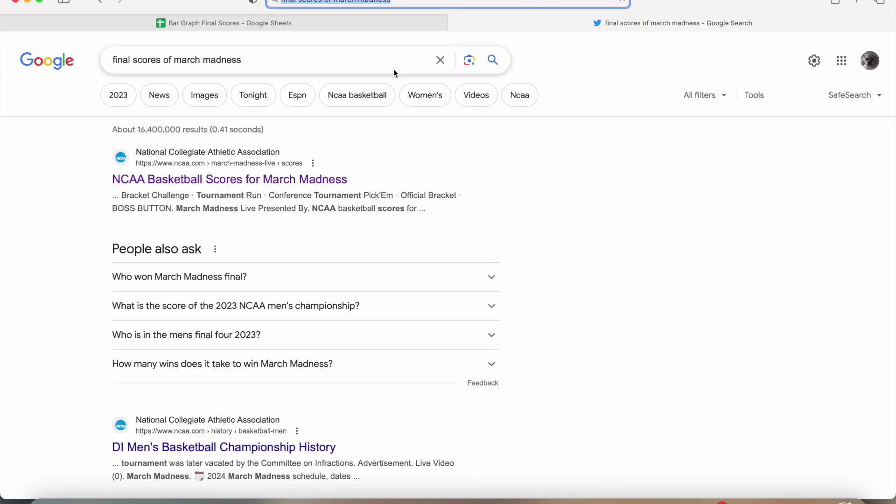
click(297, 178)
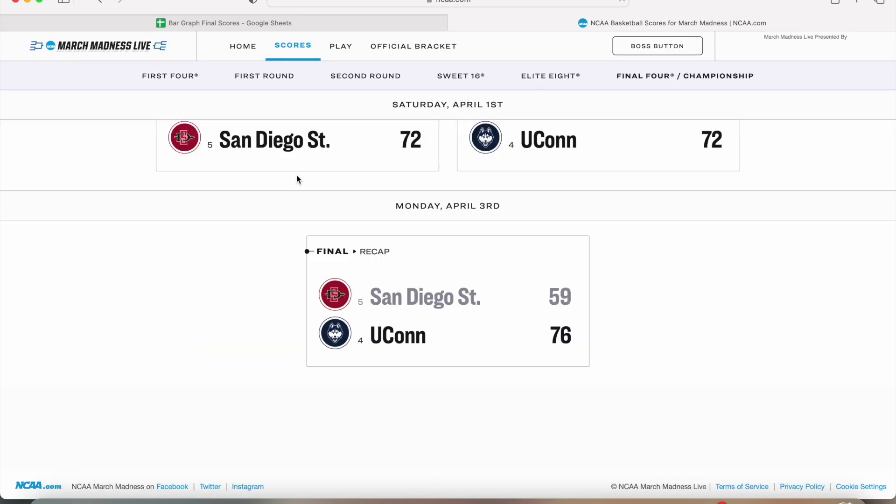
Open the game page of the San Diego St. vs UConn final played on Monday, April 3rd
scroll(355, 220, up, 1)
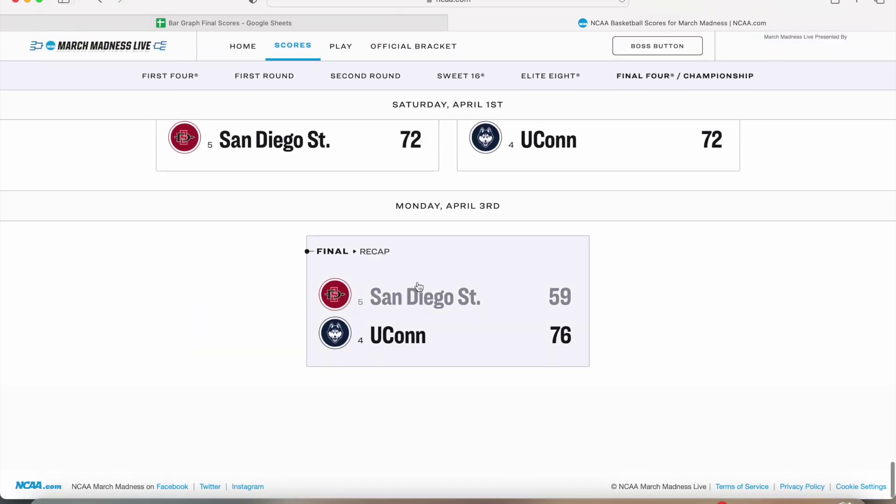
click(510, 289)
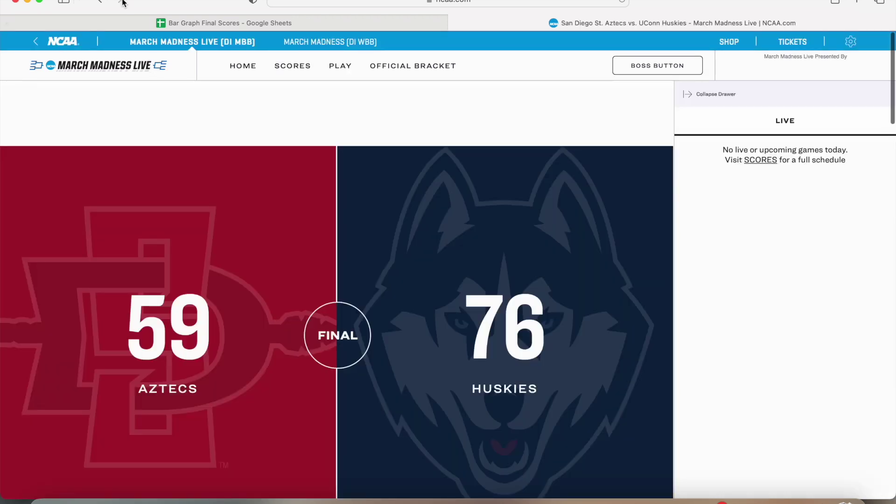
click(98, 3)
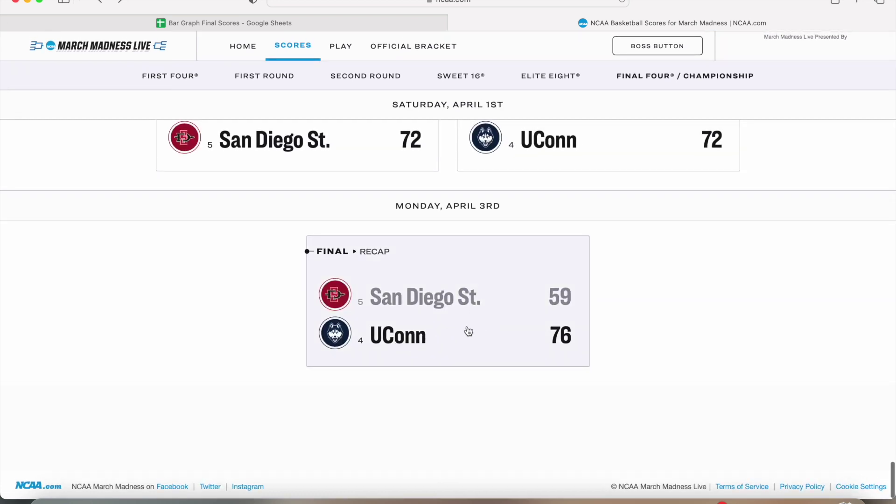
click(483, 332)
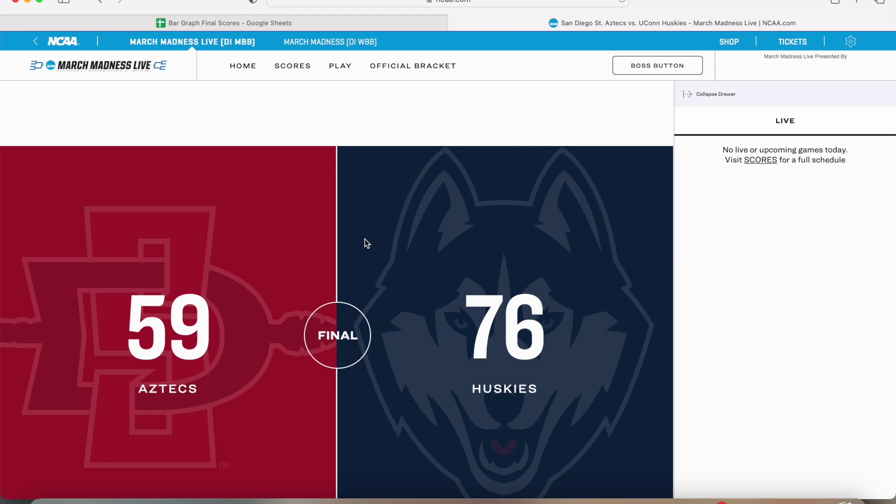
Back in the Google Sheets spreadsheet, enter "San Diego St. Aztecs Vs. UConn Huskies" in cell A3
click(308, 26)
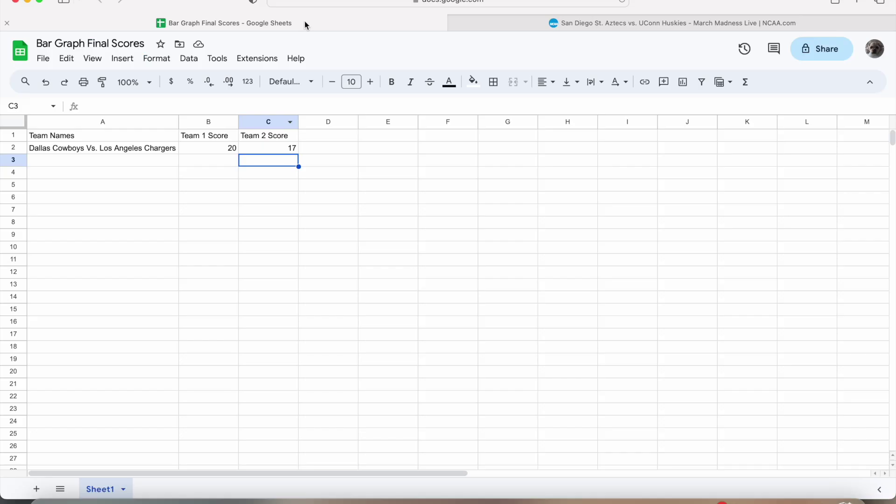
double_click(105, 159)
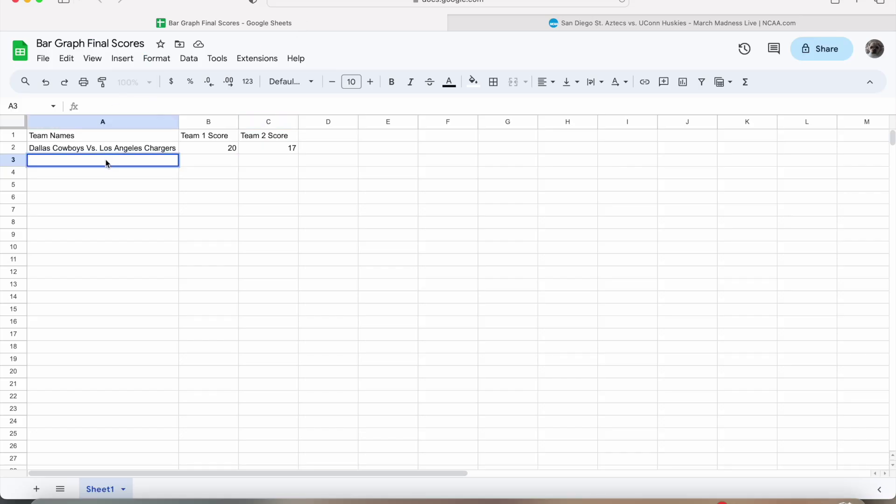
text(San Diego St. Az)
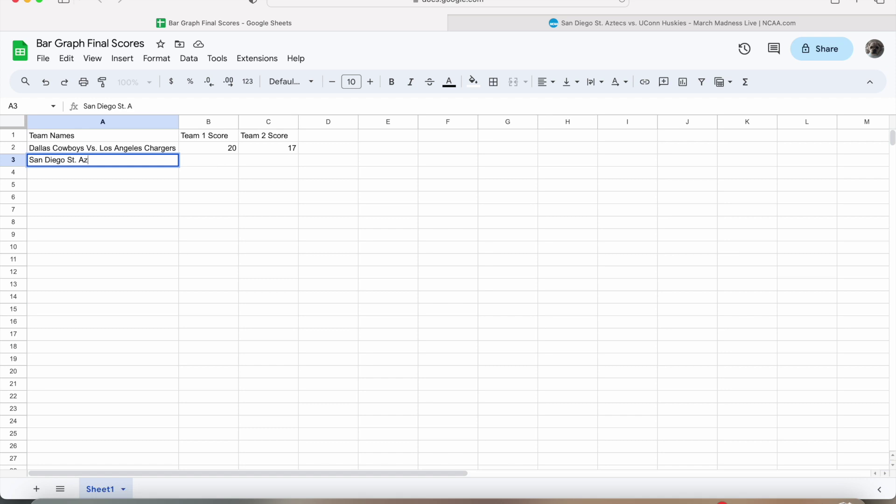
text(tecs Vs. UConn Huskies)
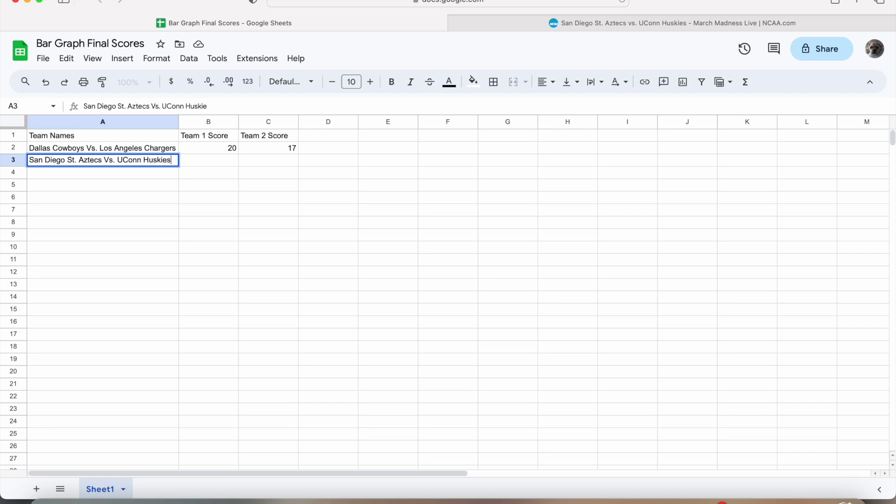
key(Return)
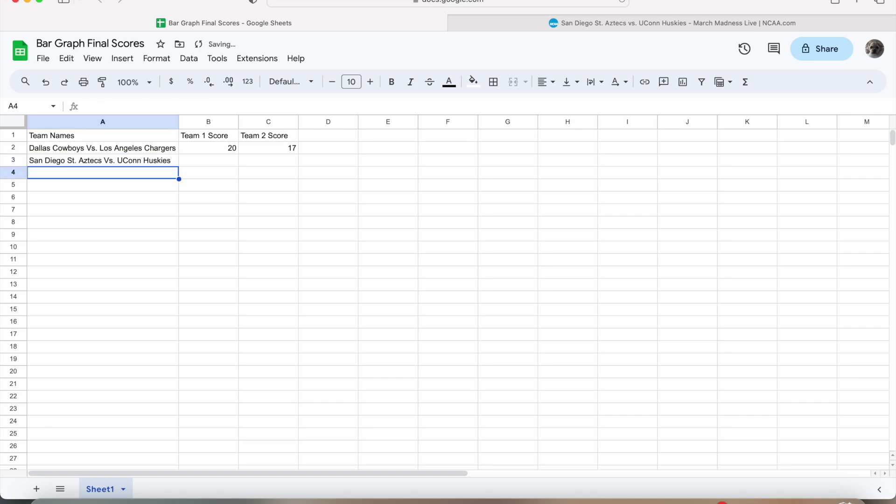
Enter the Aztecs–Huskies scores in row 3: 59 under Team 1 Score and 76 under Team 2 Score
click(217, 161)
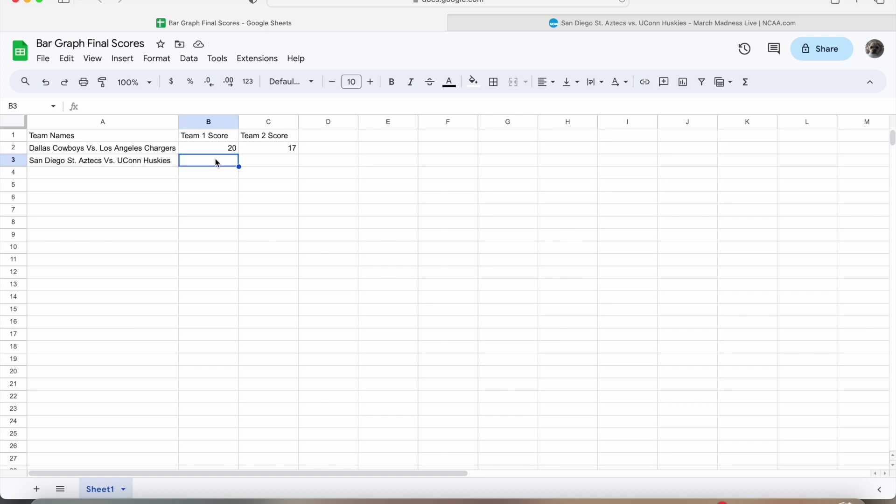
text(59)
key(Return)
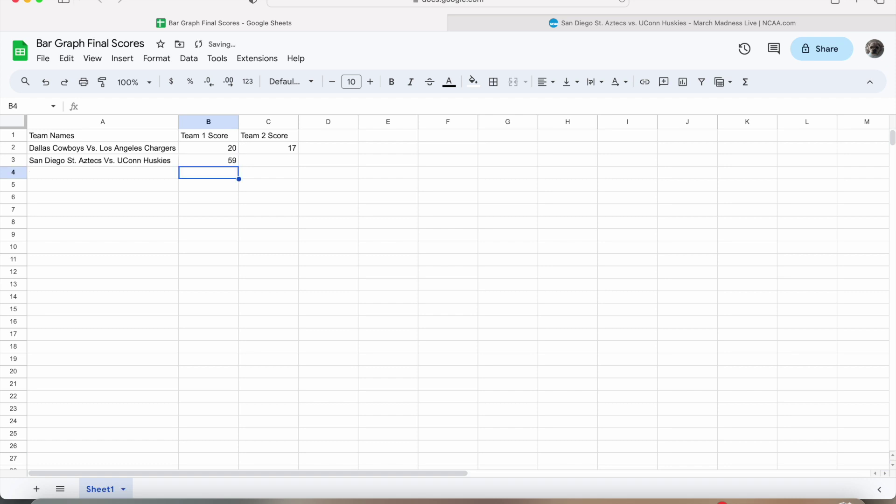
click(267, 160)
text(76)
key(Return)
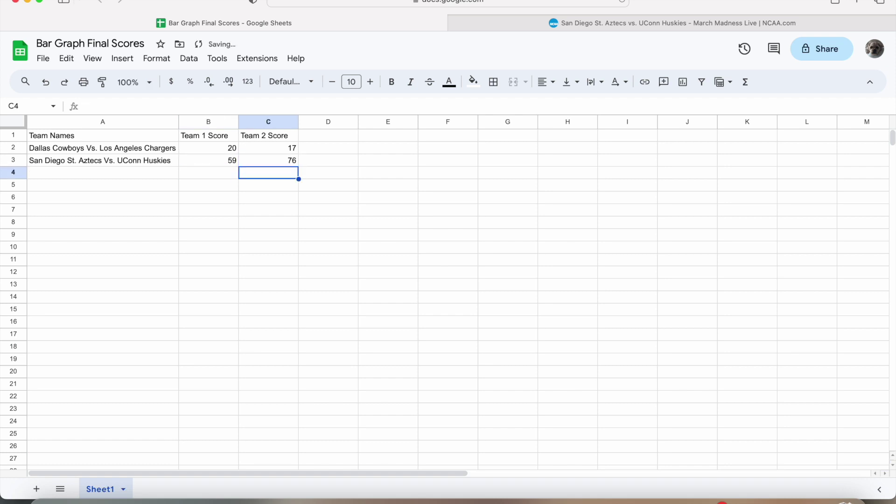
In the other browser tab, search for "final scores of baseball games" and open the Diamondbacks vs Phillies Game 1 result of Mon, Oct 16
click(521, 20)
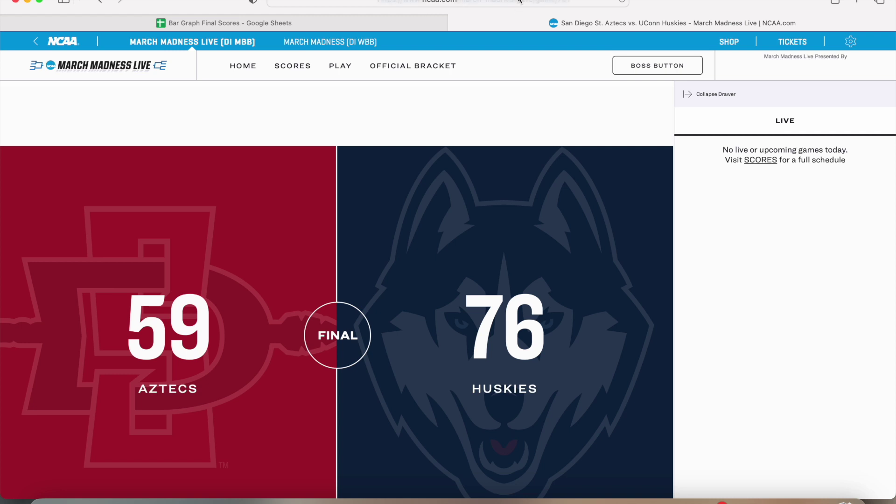
click(520, 1)
text(fin)
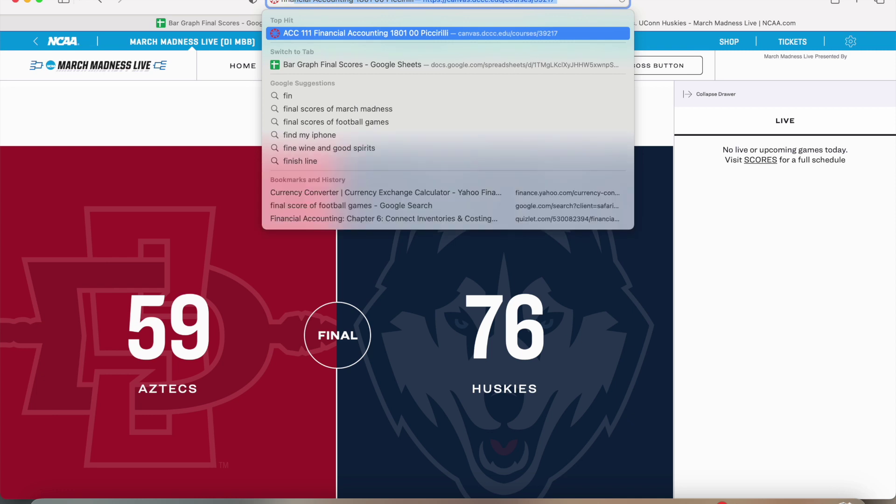
text(al scores o)
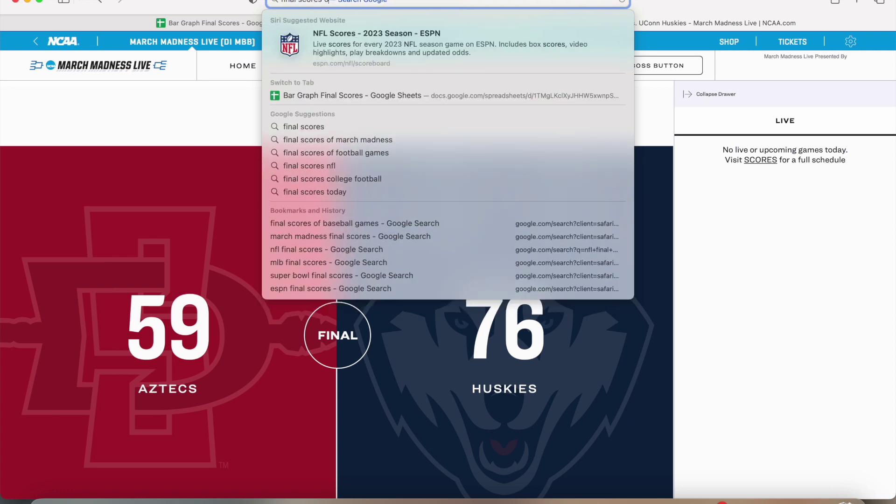
text(f baseball games)
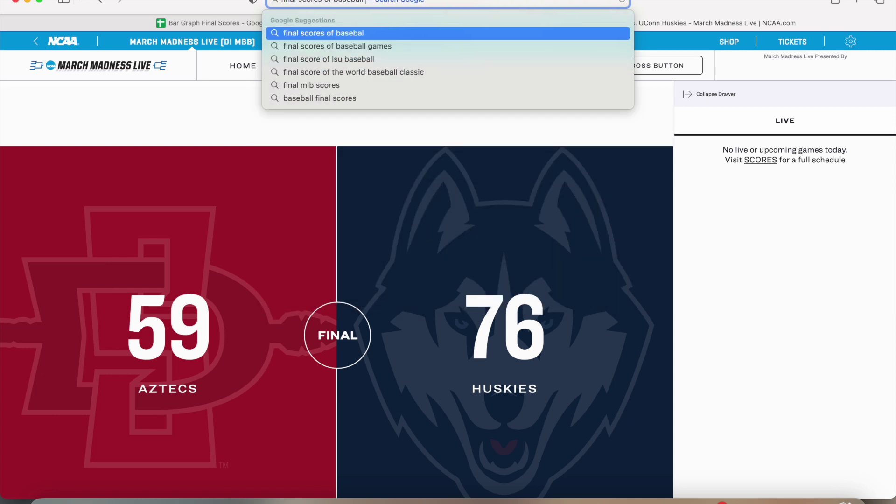
key(Return)
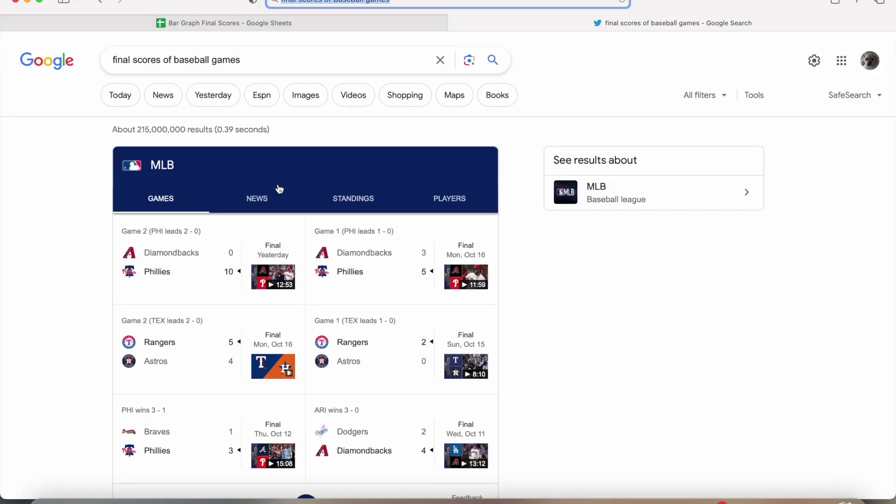
click(395, 278)
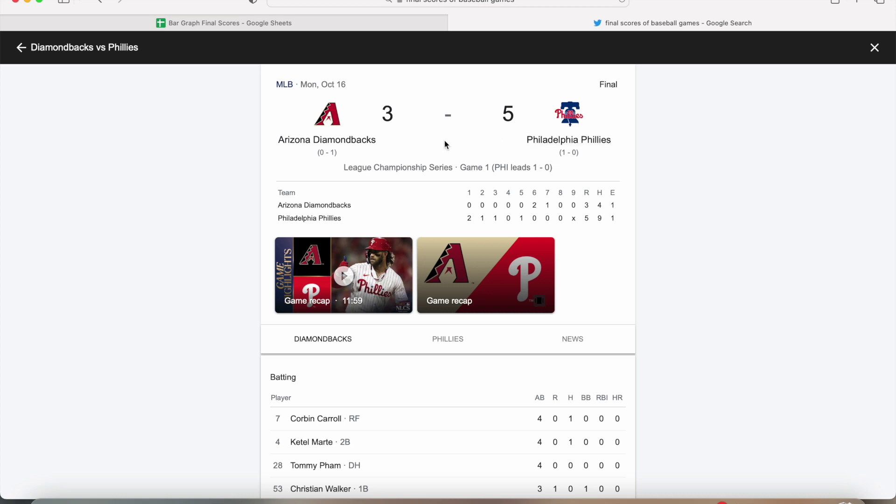
Back in the Google Sheets spreadsheet, enter "Arizona Diamondbacks Vs. Philadelphia Phillies" in cell A4 and fit column A to its contents
click(356, 21)
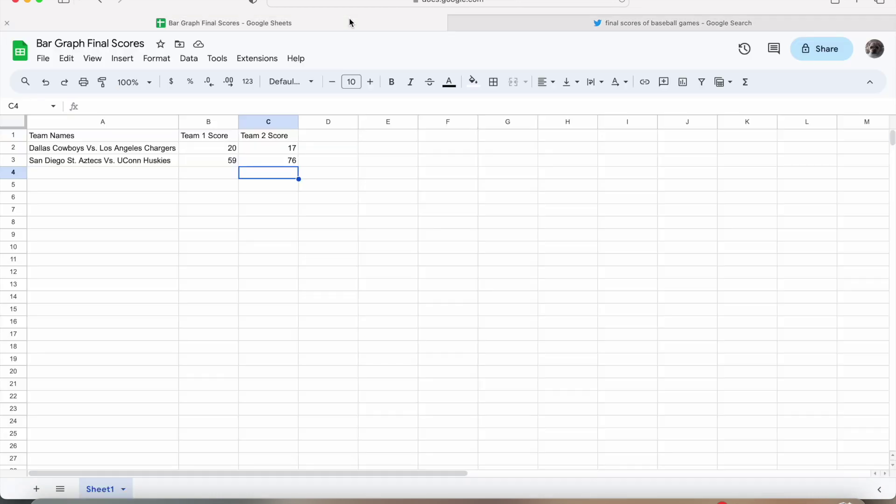
click(116, 172)
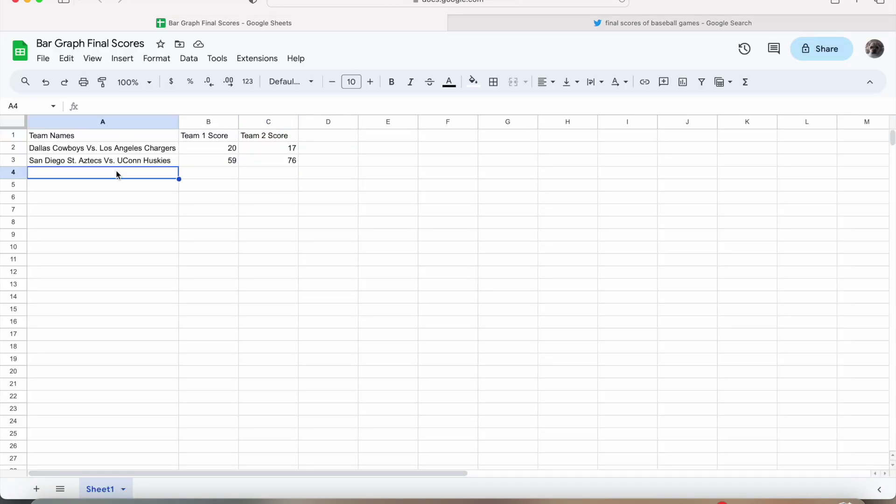
double_click(117, 174)
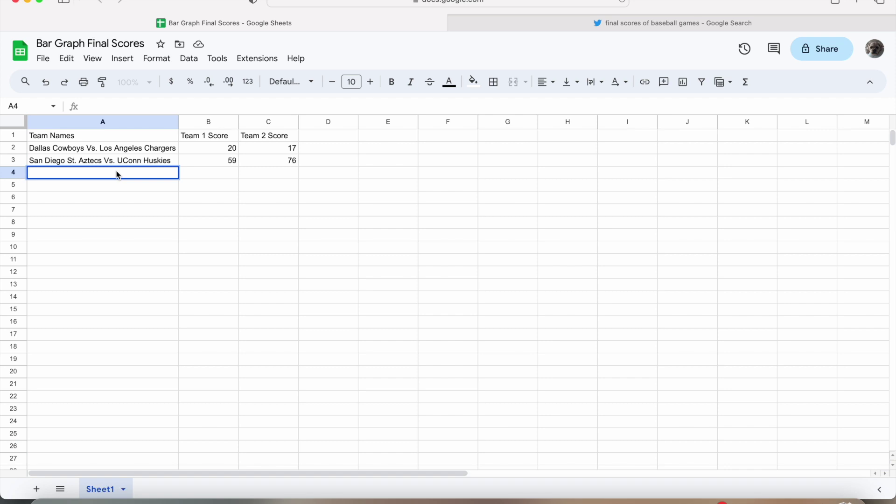
text(Arizona Diamondbac)
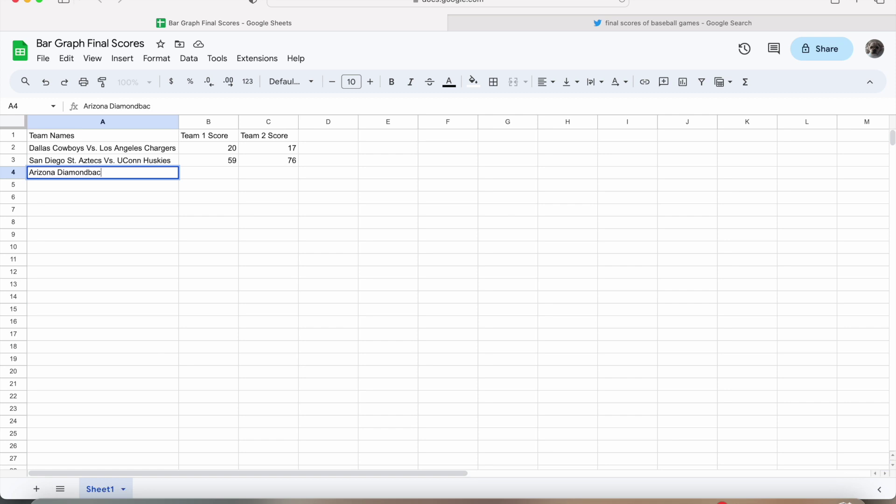
text(ks Vs. Philadelphia)
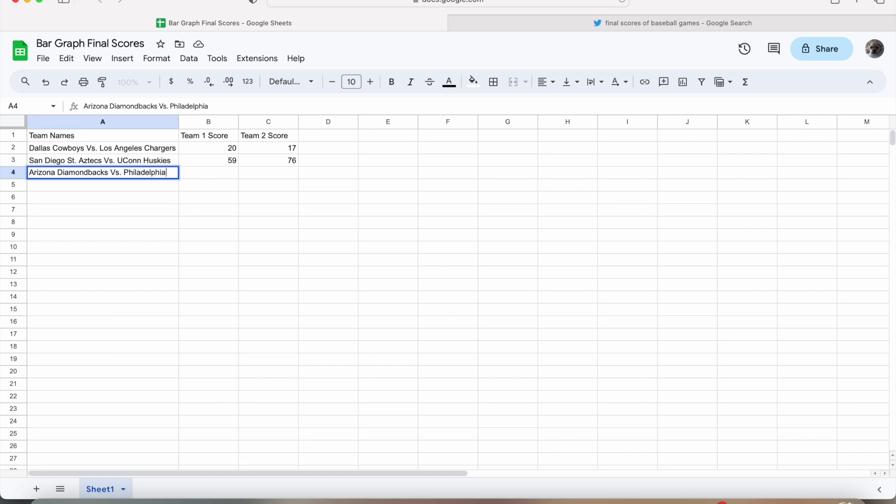
text( Phillies)
key(Return)
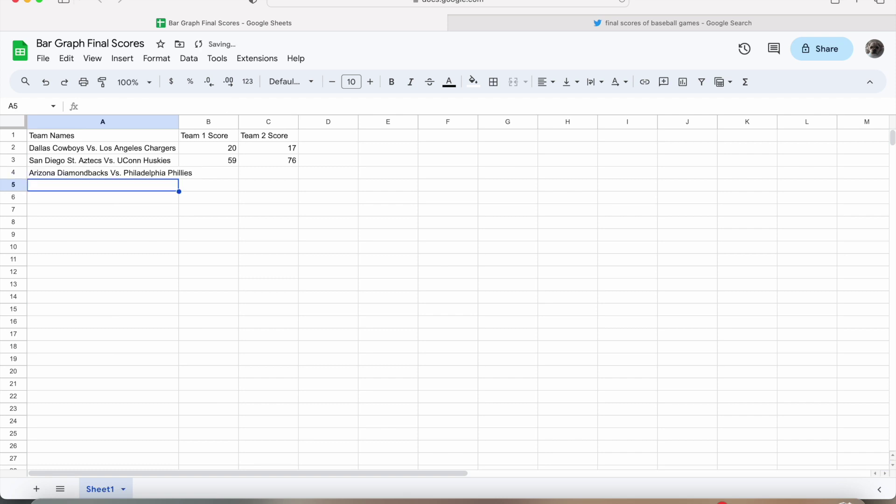
double_click(179, 122)
Enter the Diamondbacks–Phillies scores in row 4: 3 under Team 1 Score and 5 under Team 2 Score
click(236, 173)
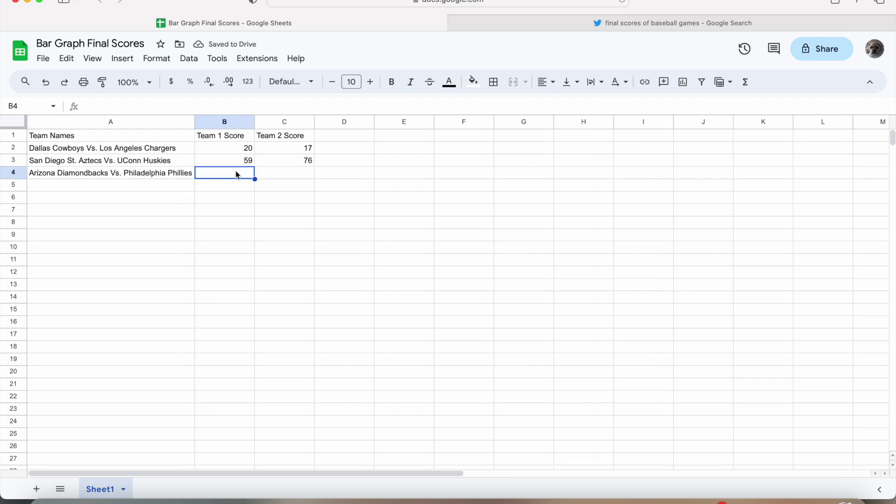
double_click(236, 174)
text(3)
key(Return)
double_click(290, 172)
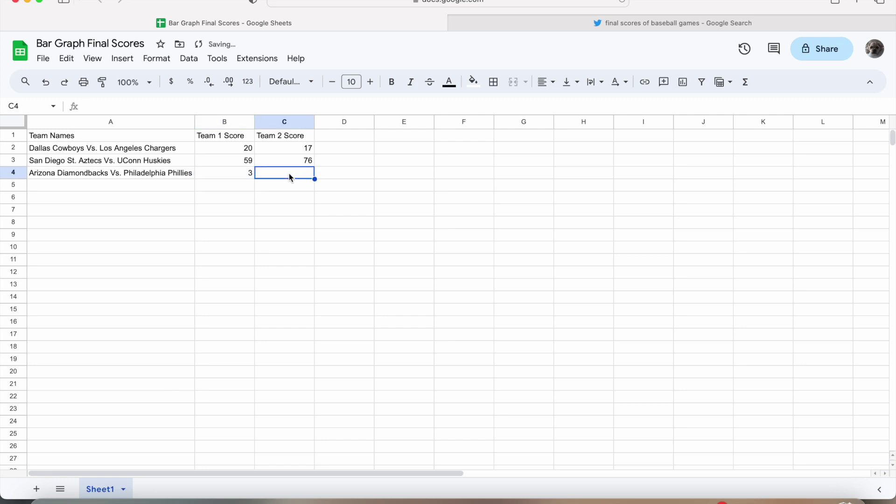
text(5)
key(Return)
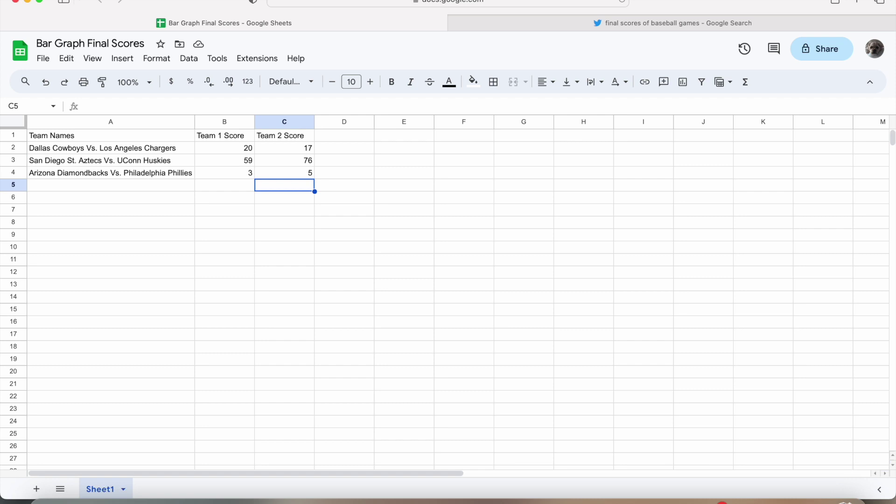
Insert a chart of the score table and place it directly below the data, aligned with the start of column A
click(131, 64)
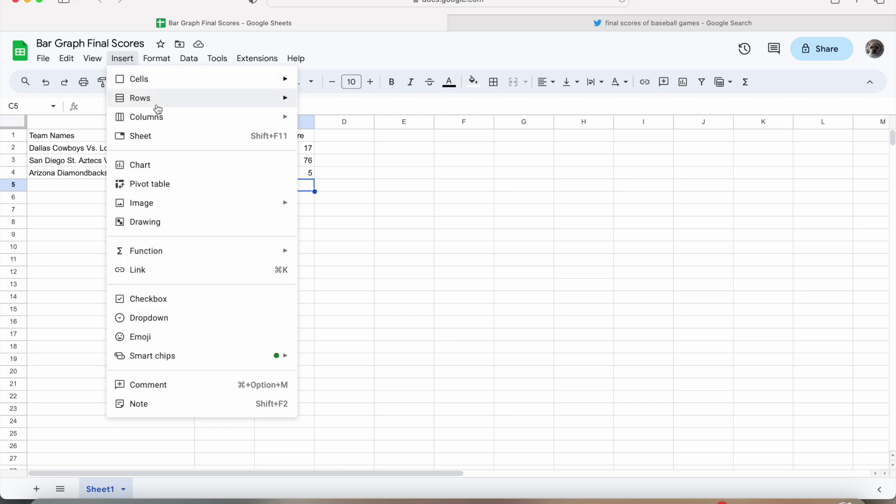
click(186, 166)
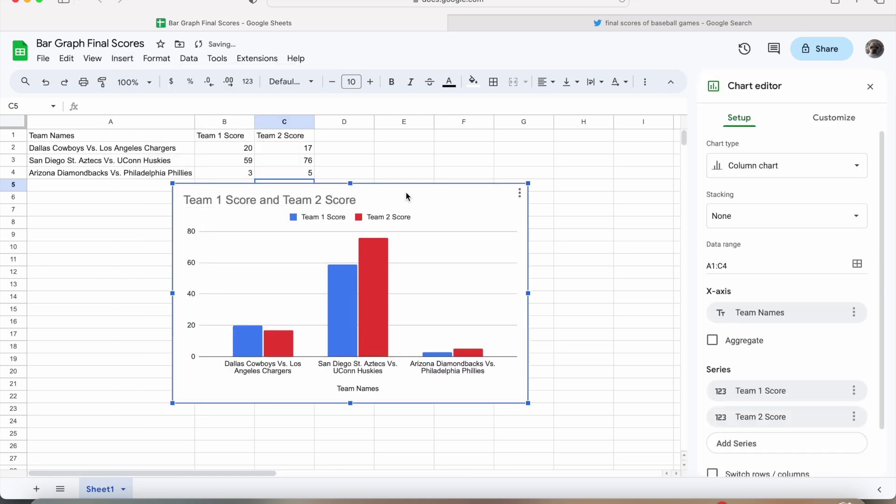
drag(408, 189, 265, 189)
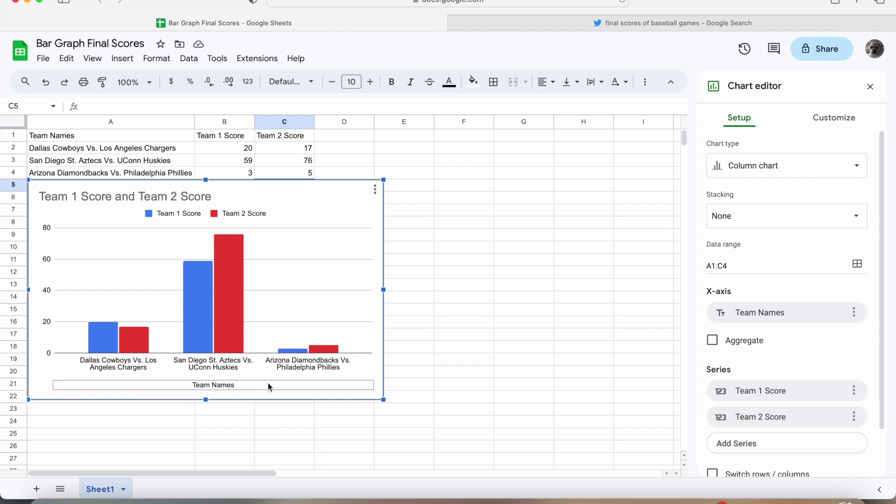
Change the chart title to "Final Scores of Sports Games"
double_click(244, 194)
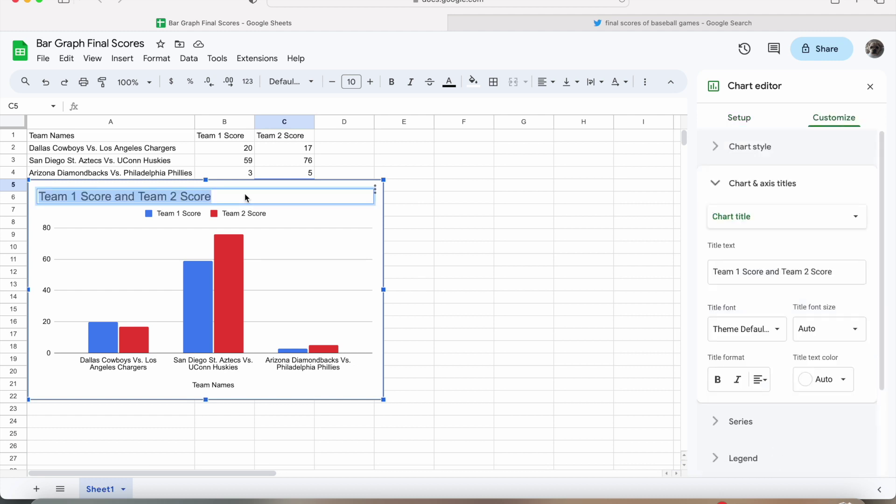
text(F)
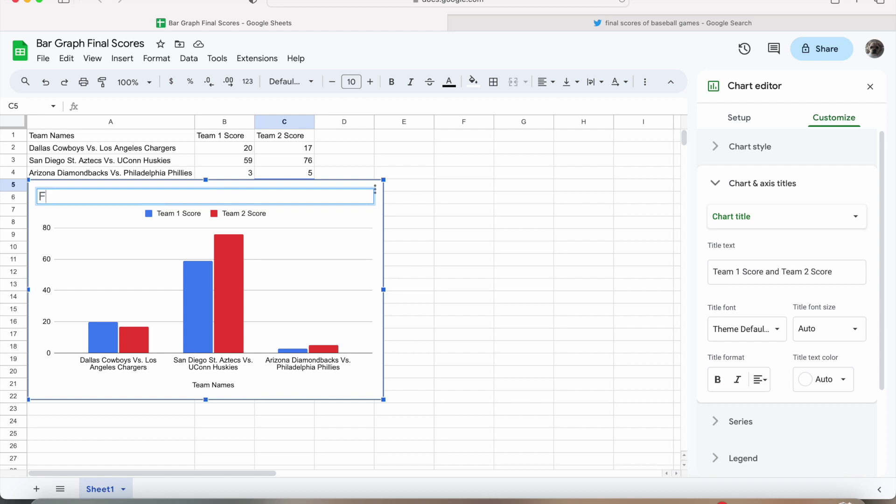
text(inal Scores of Sports Games)
key(Return)
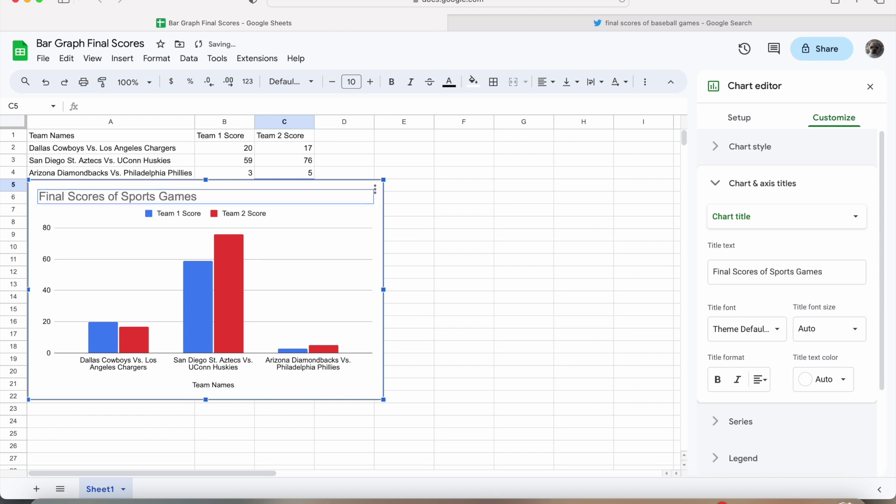